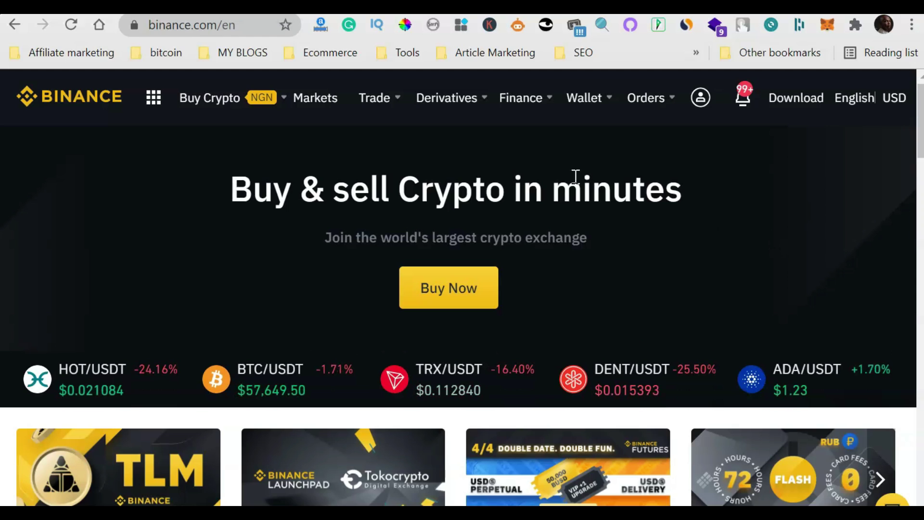
Step: Open the BTCUSDT Perpetual USDⓈ-M Futures page from the Derivatives menu
{"action": "mouse_move", "coordinate": [477, 120]}
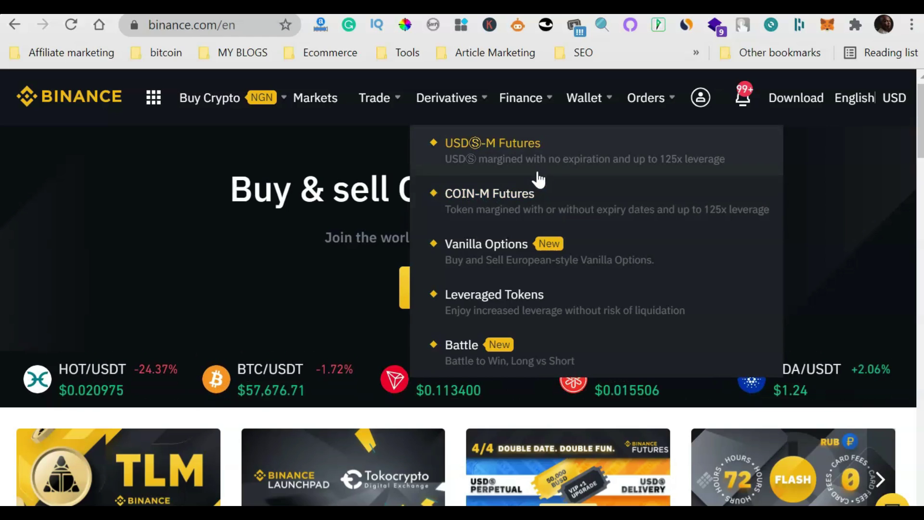
{"action": "left_click", "coordinate": [566, 159]}
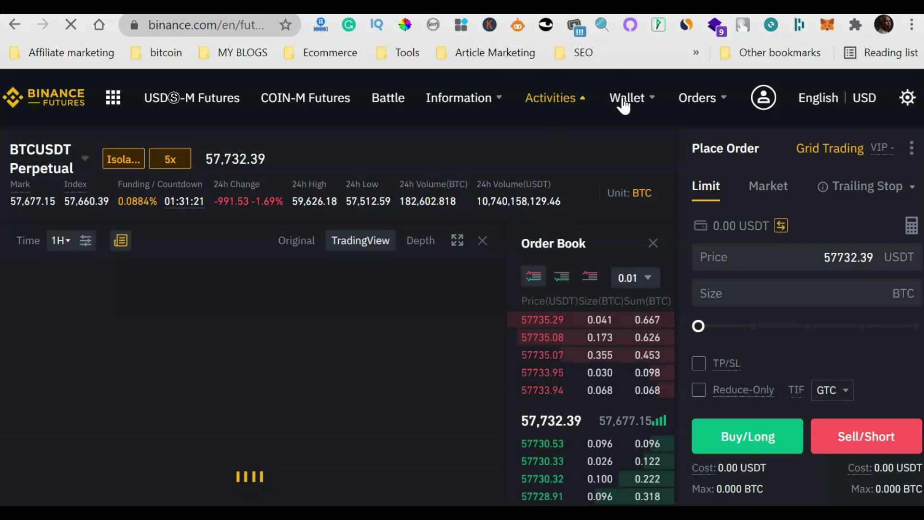
Step: Open Wallet's Fiat and Spot page in a new browser tab and switch to it
{"action": "mouse_move", "coordinate": [639, 102]}
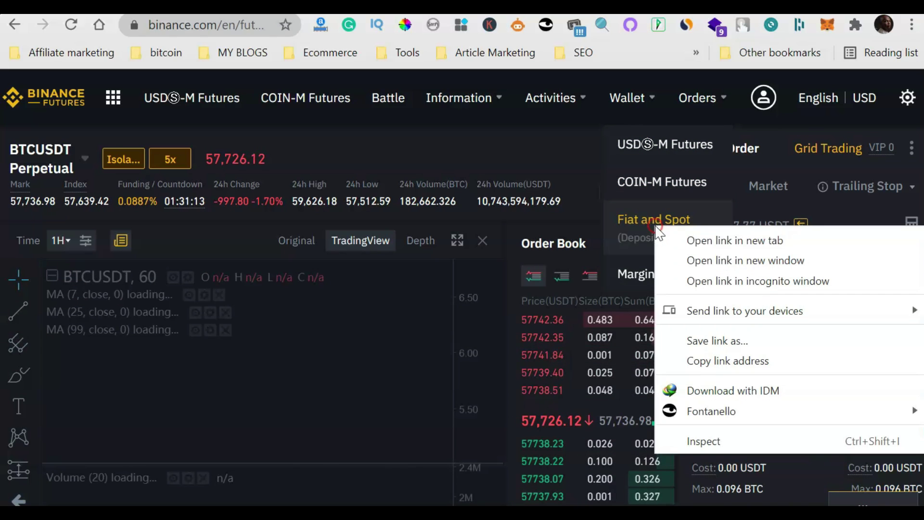
{"action": "right_click", "coordinate": [655, 233]}
{"action": "left_click", "coordinate": [746, 238]}
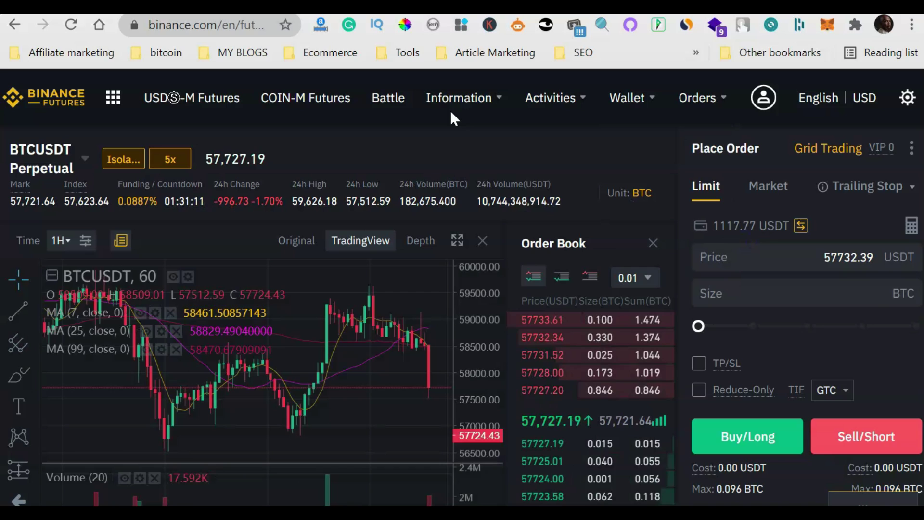
{"action": "key", "text": "ctrl+Tab"}
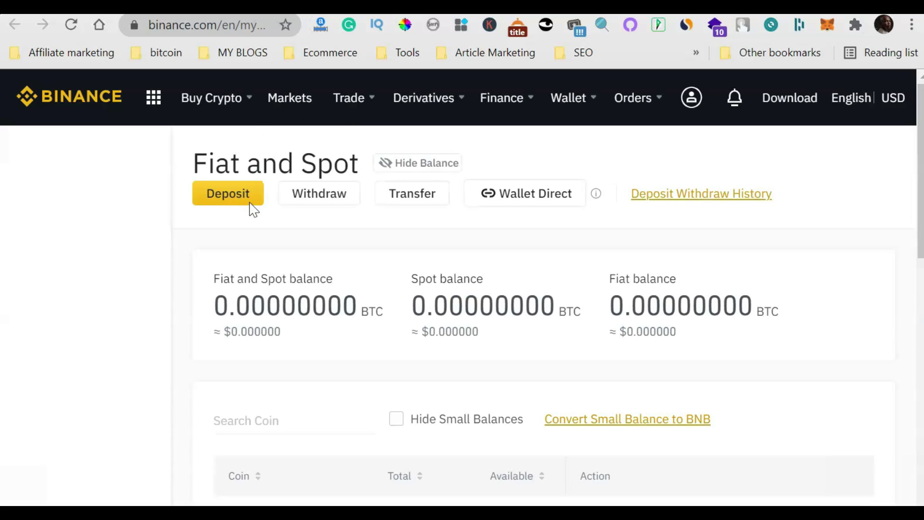
Step: Transfer 50 USDT from Fiat and Spot to USDⓈ-M Futures, picking USDT via a 'usd' search
{"action": "left_click", "coordinate": [408, 198]}
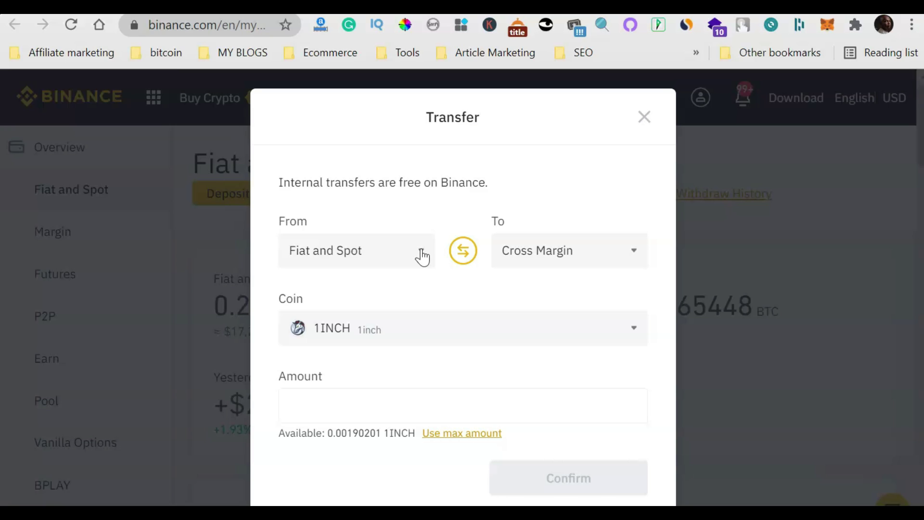
{"action": "left_click", "coordinate": [632, 251]}
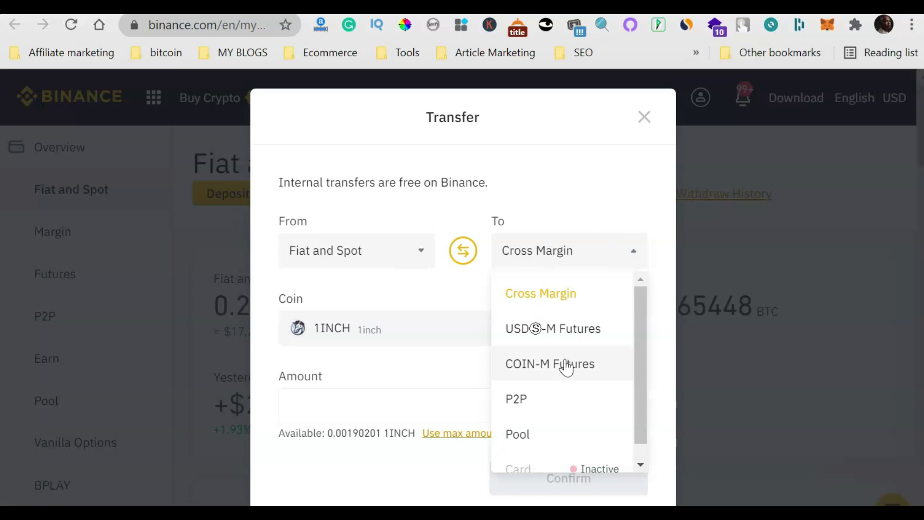
{"action": "left_click", "coordinate": [557, 330]}
{"action": "left_click", "coordinate": [622, 329]}
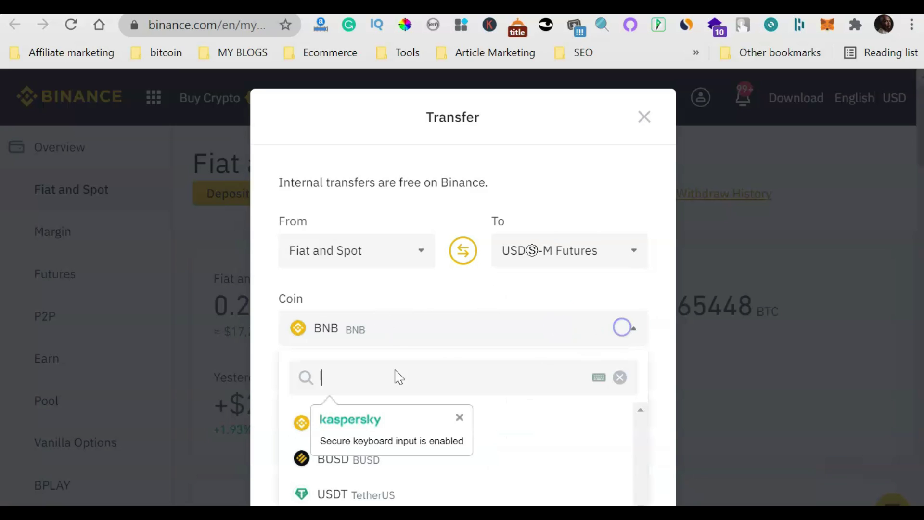
{"action": "type", "text": "usdt"}
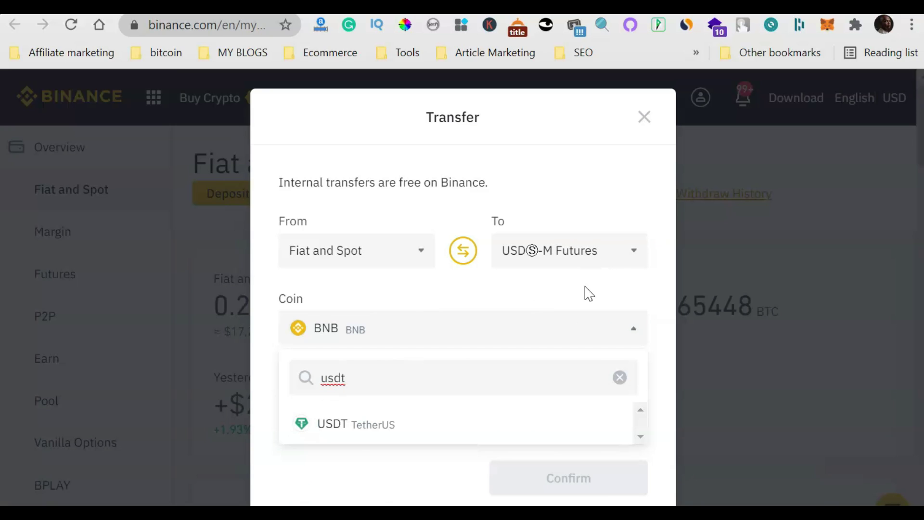
{"action": "left_click", "coordinate": [357, 435]}
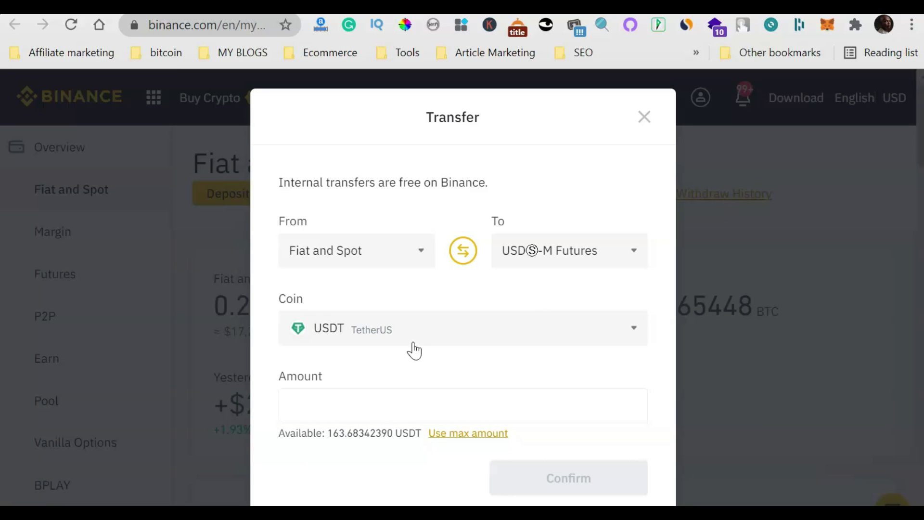
{"action": "left_click", "coordinate": [358, 418]}
{"action": "left_click", "coordinate": [384, 406]}
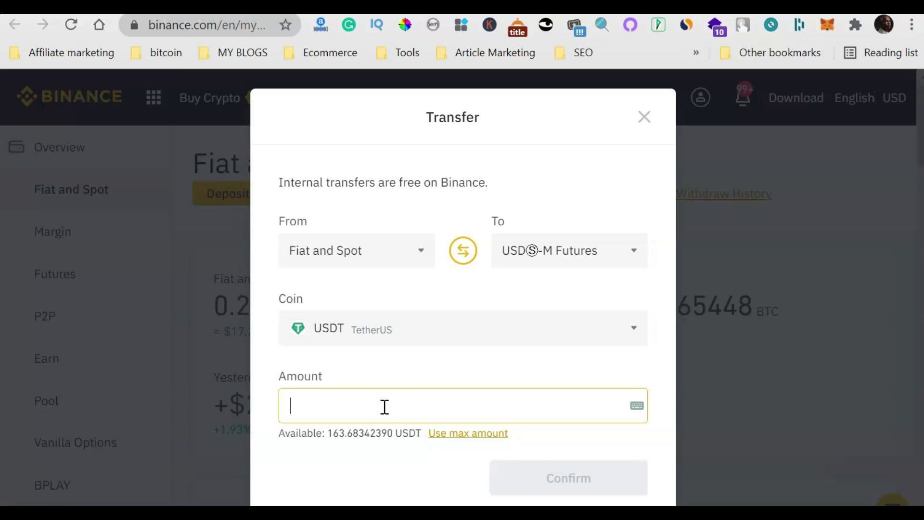
{"action": "type", "text": "50"}
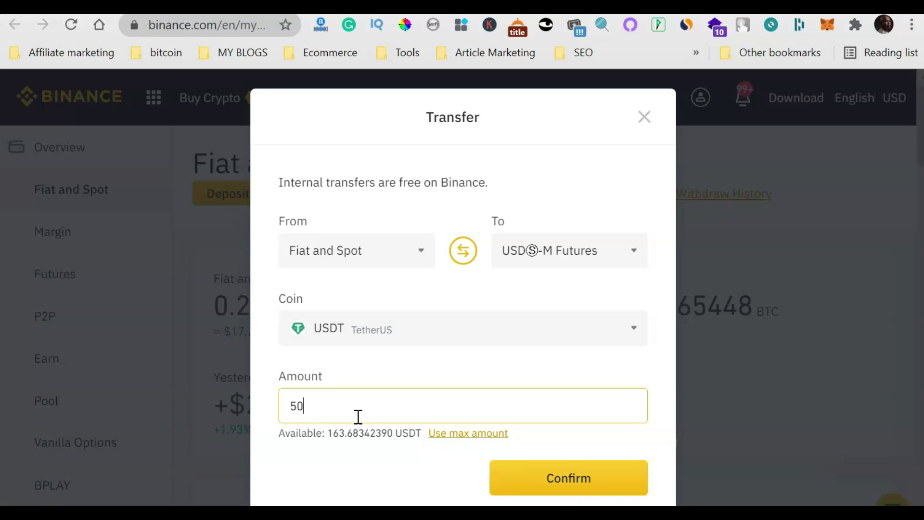
{"action": "left_click", "coordinate": [587, 481]}
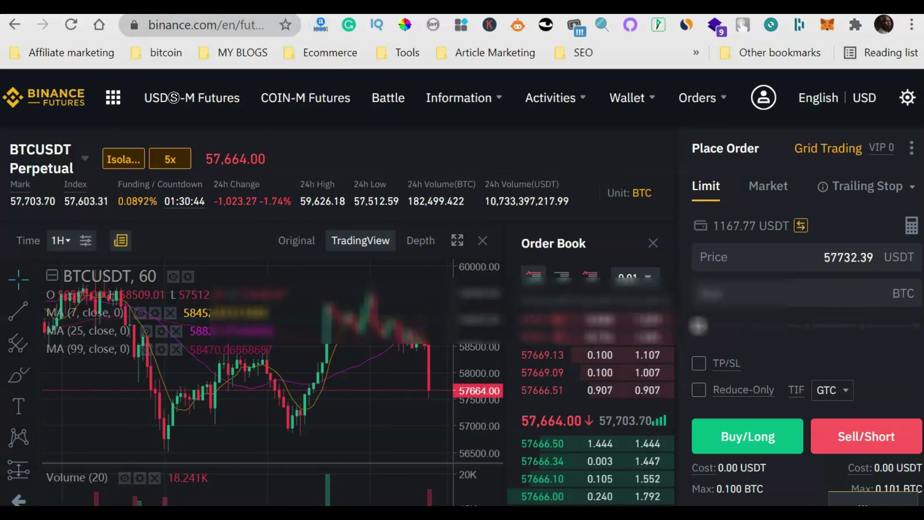
Step: Back on the wallet tab, show the Futures overview with its 1,167.5826 USD margin balance
{"action": "left_click", "coordinate": [433, 5]}
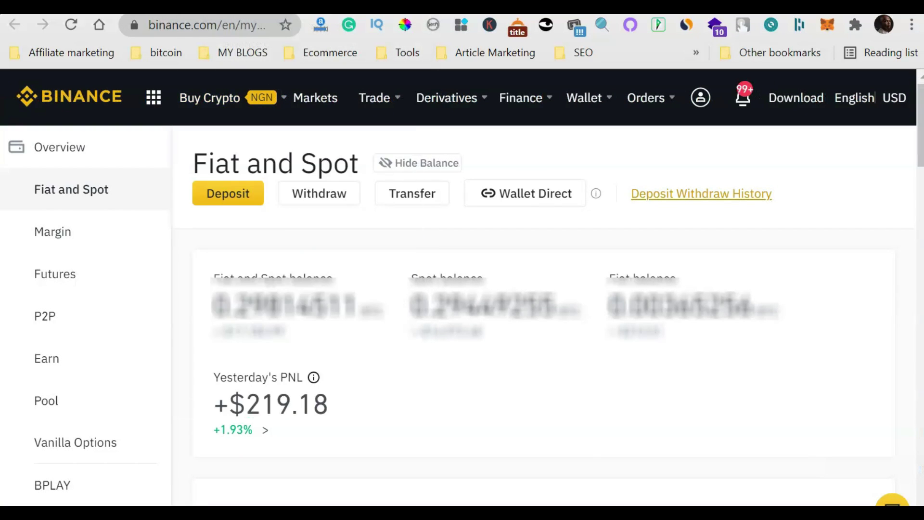
{"action": "left_click", "coordinate": [62, 273]}
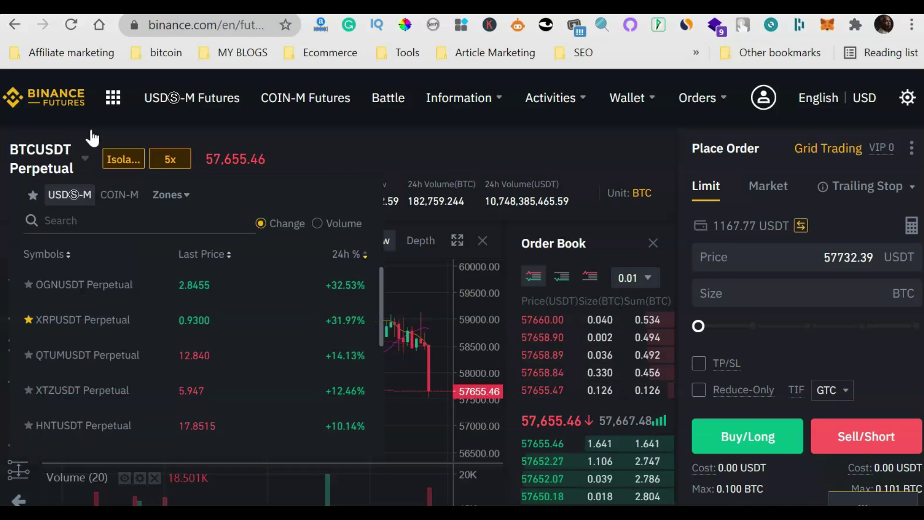
{"action": "mouse_move", "coordinate": [43, 169]}
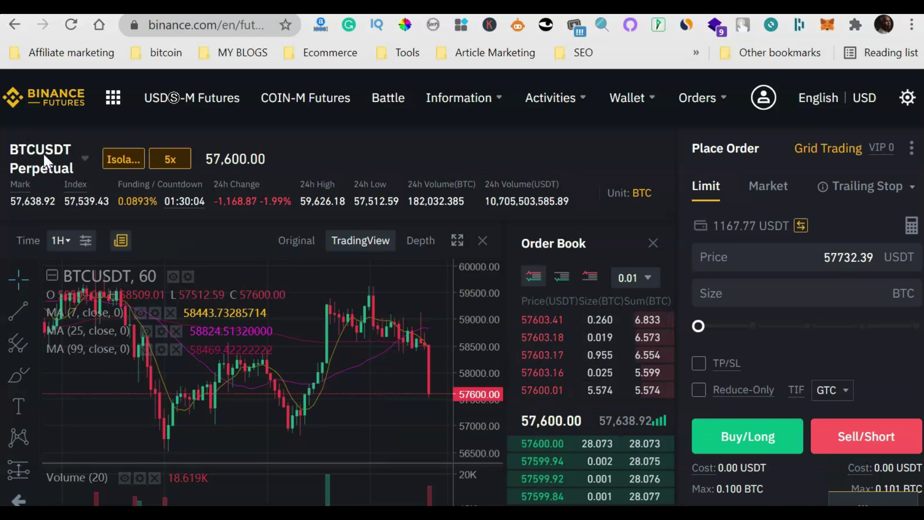
{"action": "mouse_move", "coordinate": [55, 154]}
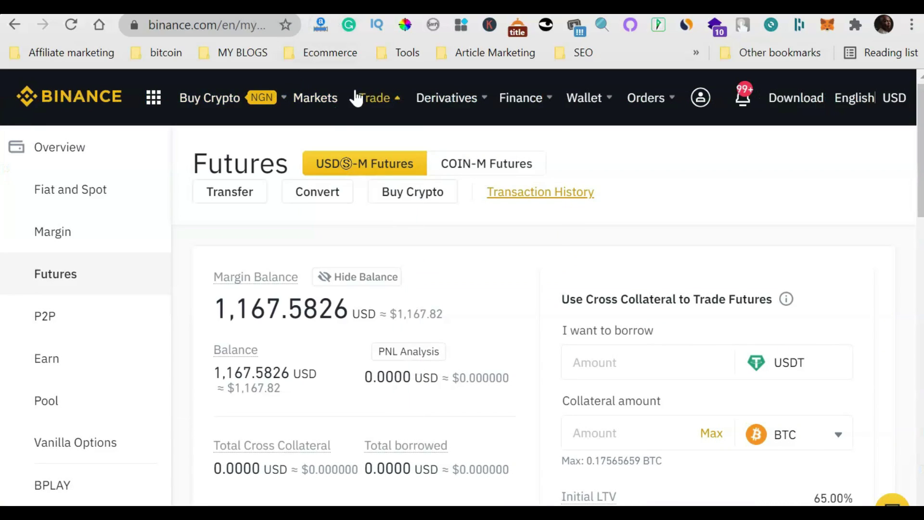
Step: Visit Trade > Convert, then Trade > Classic, returning to BTCUSDT Perpetual with 1167.77 USDT available
{"action": "mouse_move", "coordinate": [377, 112]}
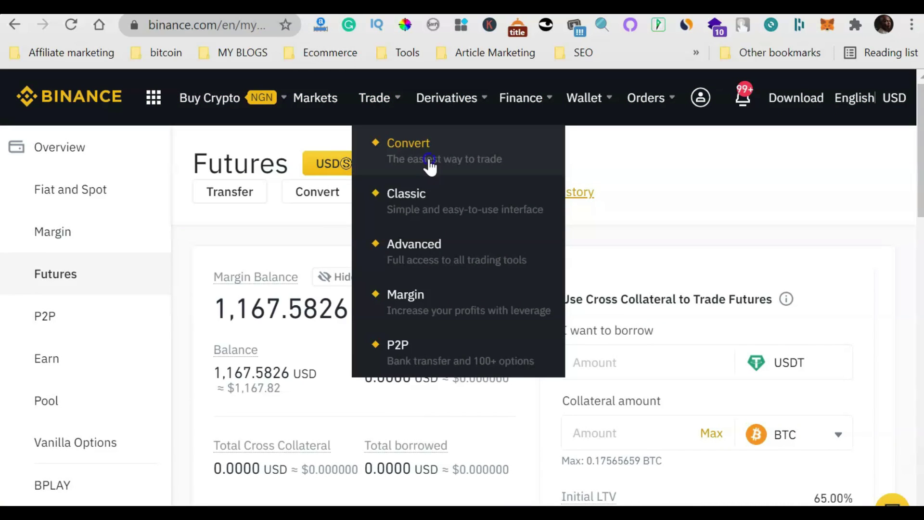
{"action": "left_click", "coordinate": [399, 149]}
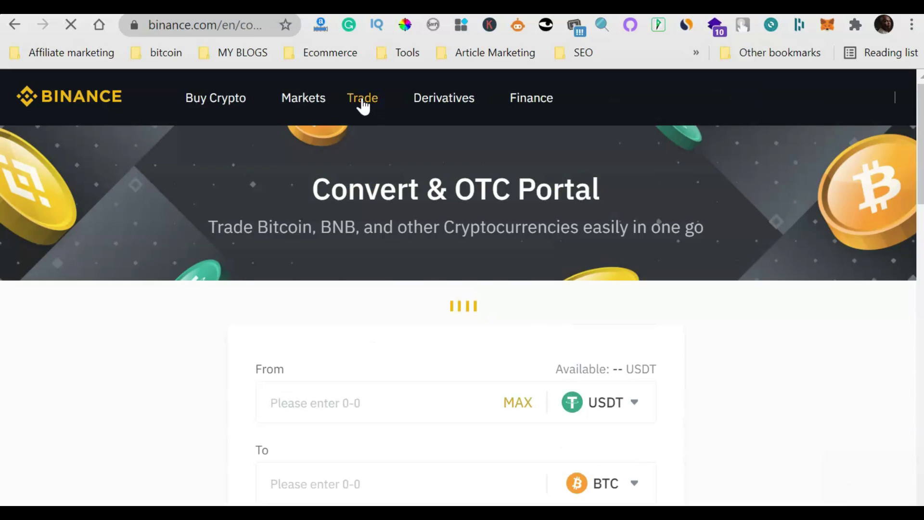
{"action": "mouse_move", "coordinate": [375, 108]}
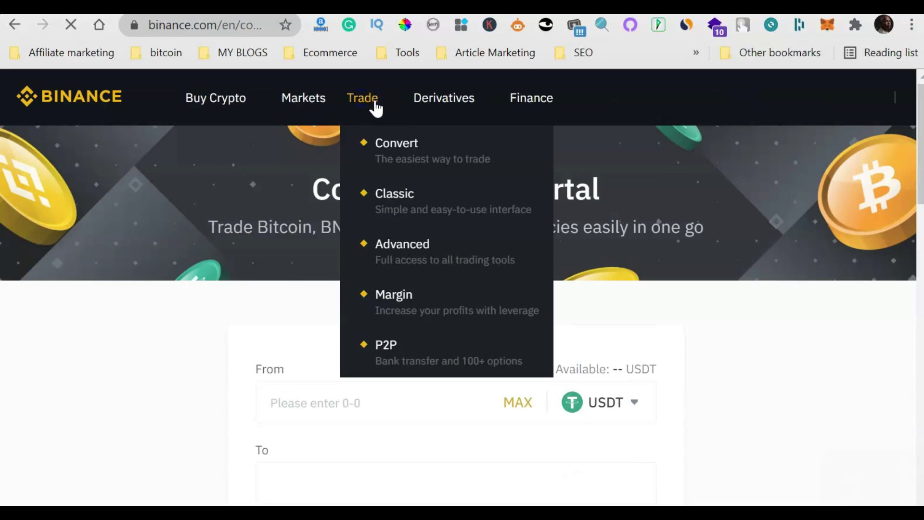
{"action": "left_click", "coordinate": [438, 212]}
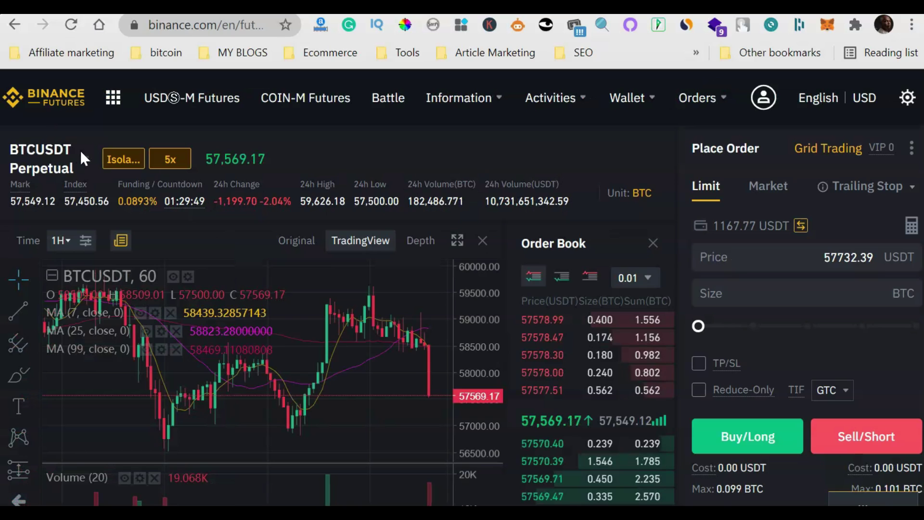
{"action": "mouse_move", "coordinate": [38, 174]}
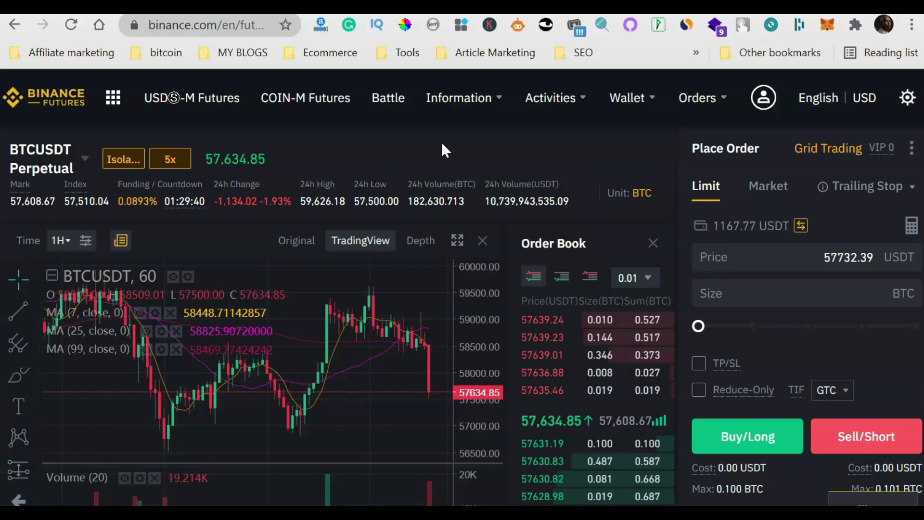
{"action": "scroll", "coordinate": [444, 145], "scroll_direction": "down", "scroll_amount": 3}
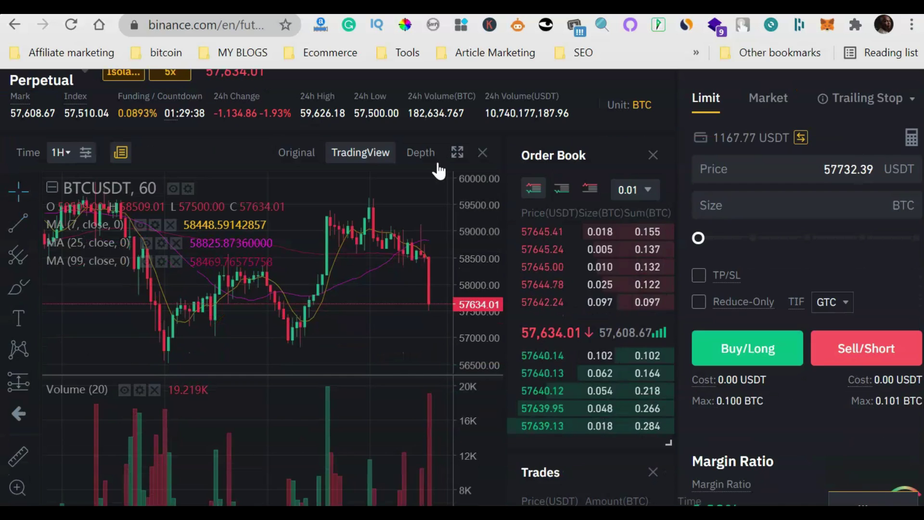
{"action": "scroll", "coordinate": [440, 169], "scroll_direction": "up", "scroll_amount": 3}
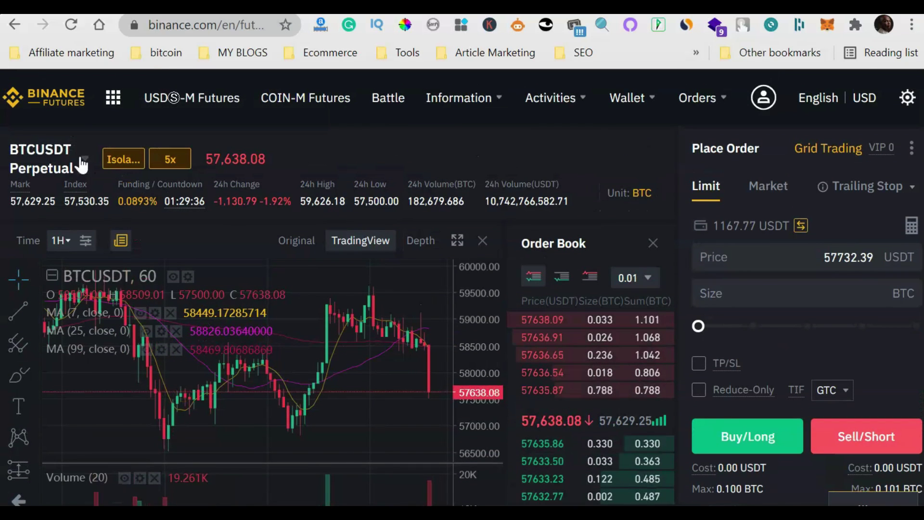
{"action": "mouse_move", "coordinate": [66, 166]}
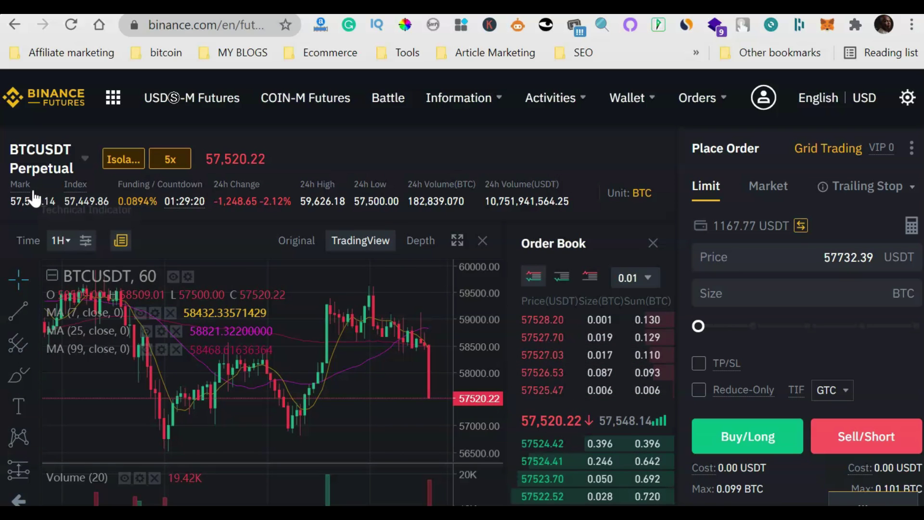
{"action": "mouse_move", "coordinate": [25, 156]}
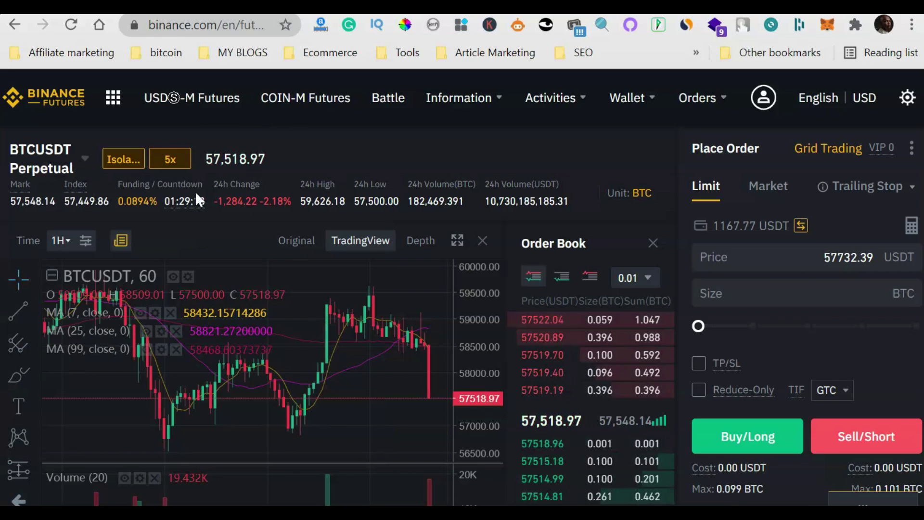
Step: Confirm BTCUSDT margin mode stays Isolated, dismissing Chrome's extension warning, then close the dialog
{"action": "left_click", "coordinate": [121, 159]}
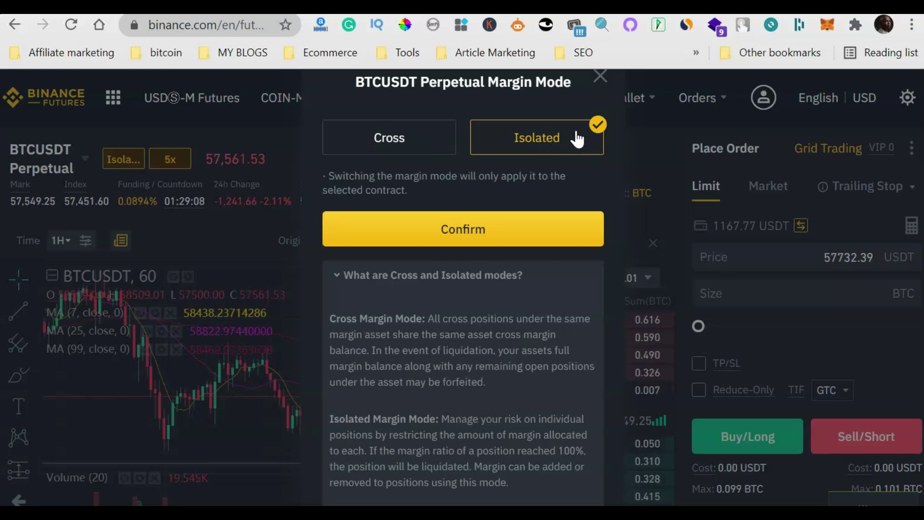
{"action": "left_click", "coordinate": [599, 77]}
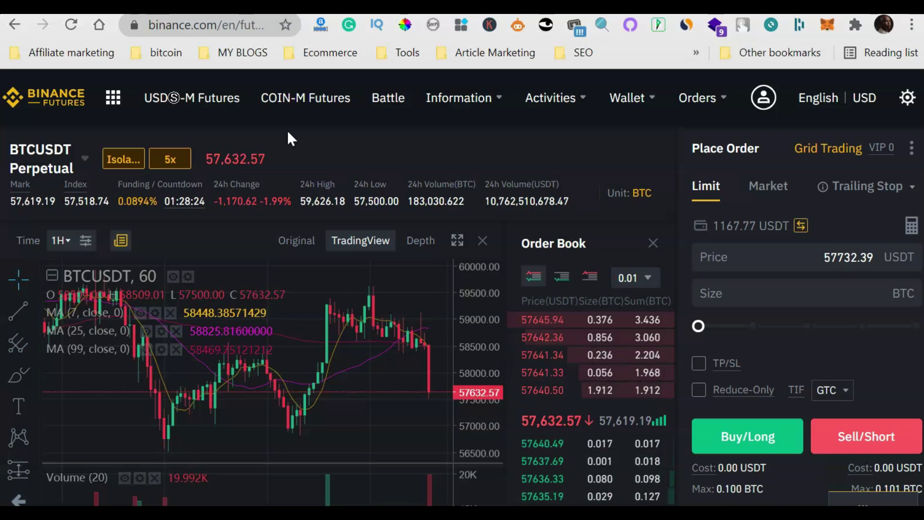
{"action": "left_click", "coordinate": [125, 162]}
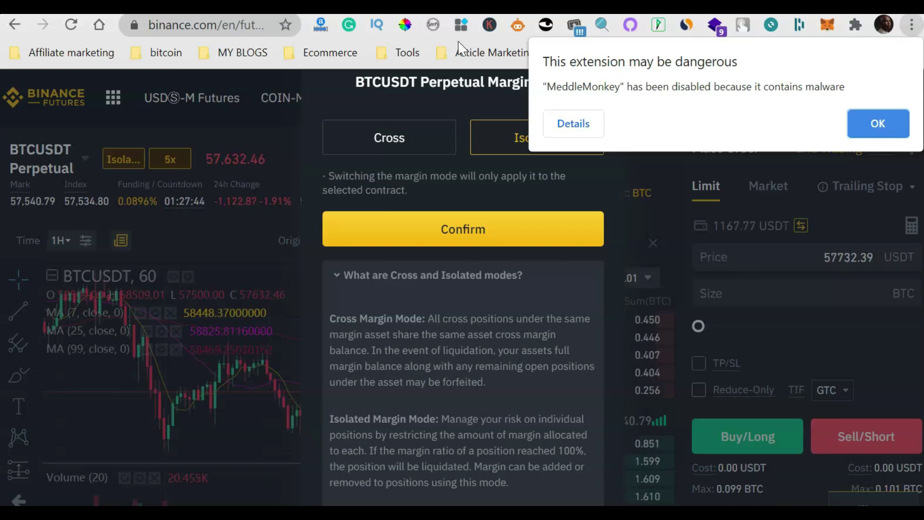
{"action": "left_click", "coordinate": [888, 124]}
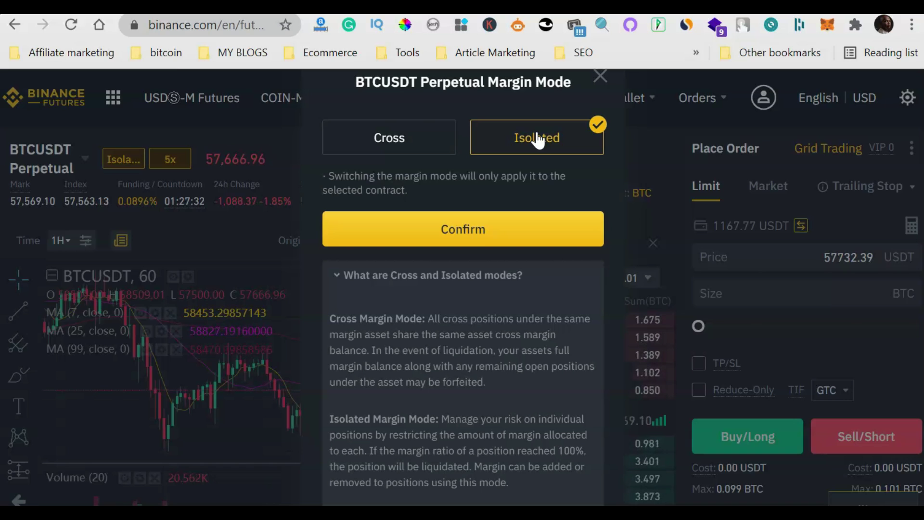
{"action": "left_click", "coordinate": [600, 78]}
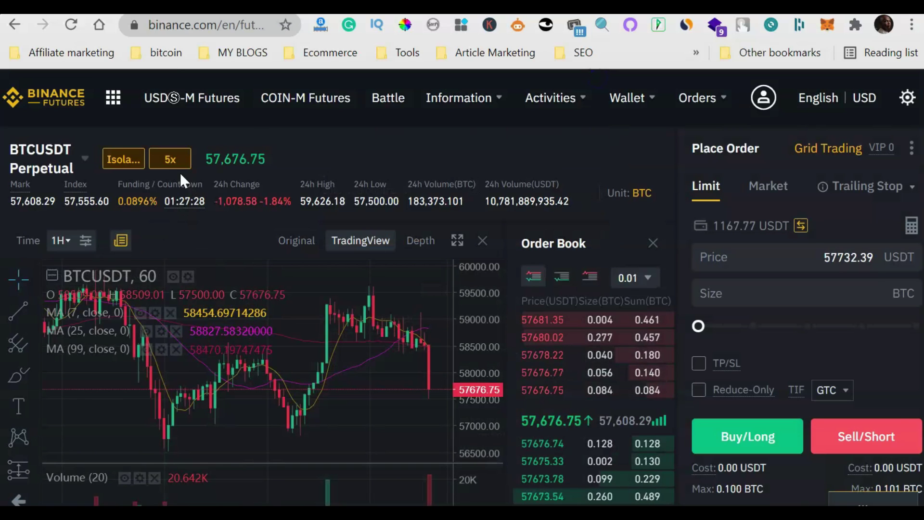
{"action": "left_click", "coordinate": [171, 159]}
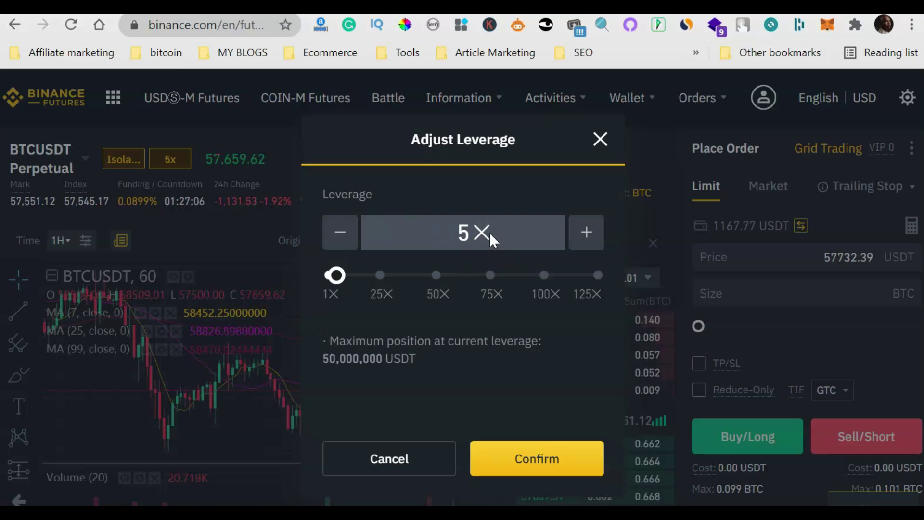
{"action": "left_click", "coordinate": [380, 275]}
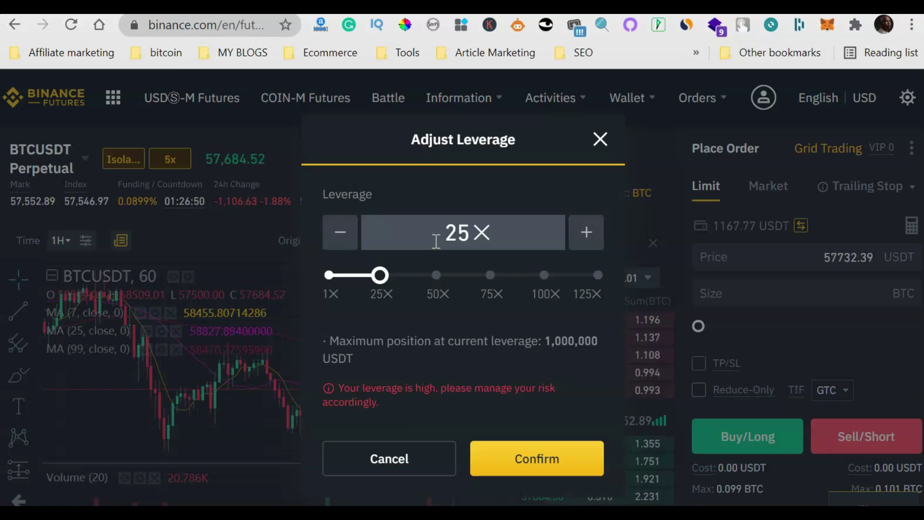
{"action": "mouse_move", "coordinate": [514, 268]}
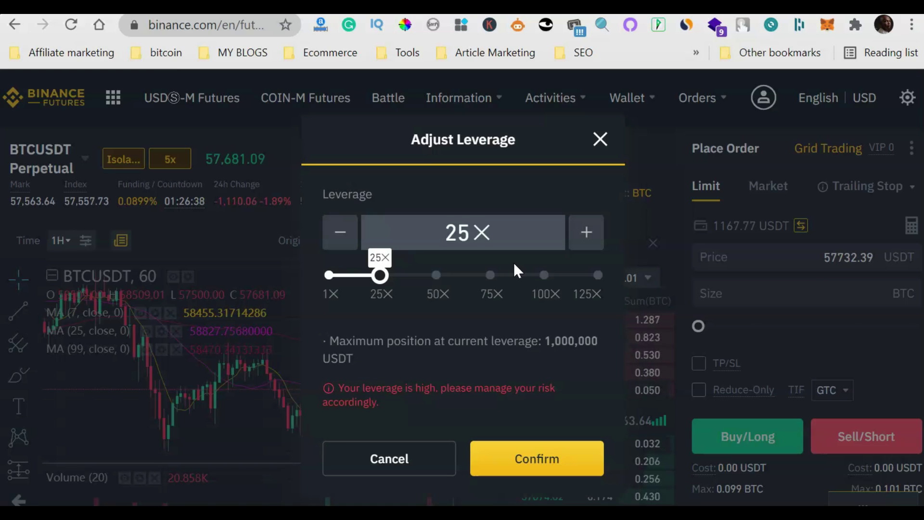
{"action": "left_click", "coordinate": [351, 274]}
{"action": "left_click_drag", "start_coordinate": [354, 276], "coordinate": [337, 277]}
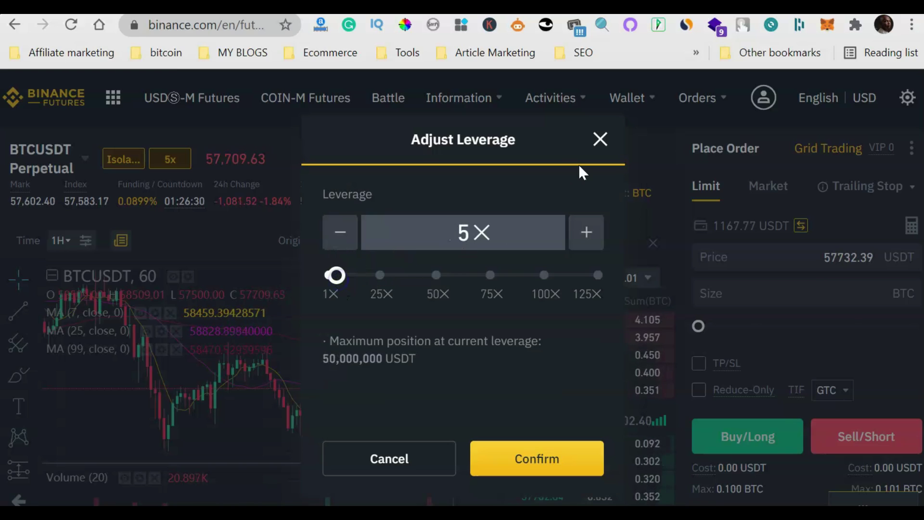
{"action": "left_click", "coordinate": [600, 140]}
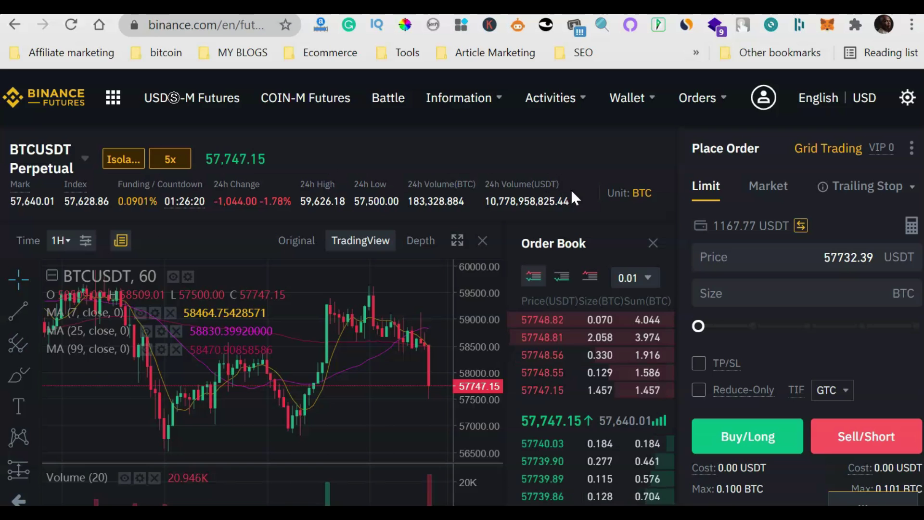
Step: Scroll the trading page and switch the BTCUSDT chart to full-page view
{"action": "scroll", "coordinate": [562, 201], "scroll_direction": "down", "scroll_amount": 1}
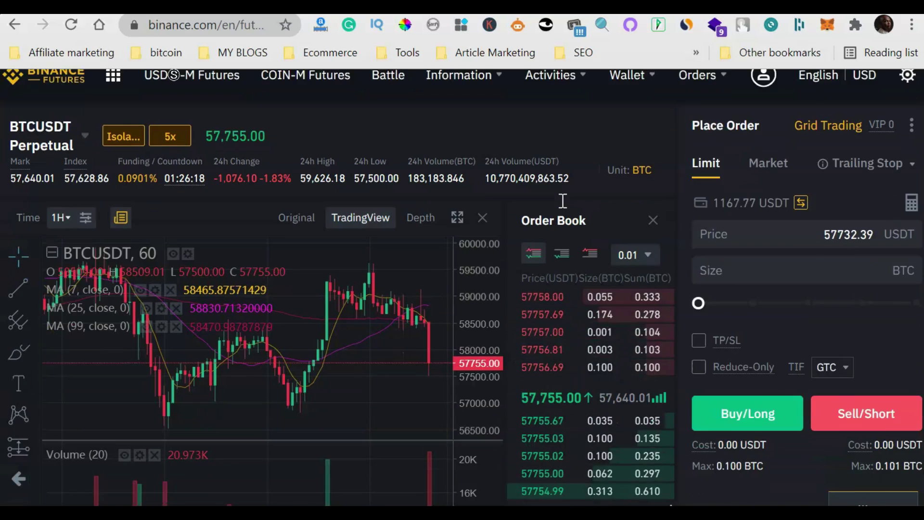
{"action": "scroll", "coordinate": [563, 200], "scroll_direction": "down", "scroll_amount": 2}
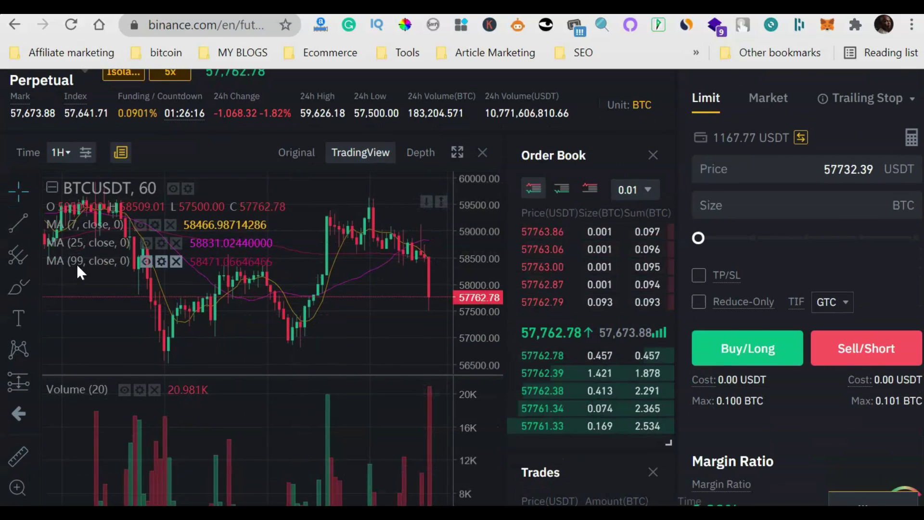
{"action": "scroll", "coordinate": [383, 317], "scroll_direction": "up", "scroll_amount": 2}
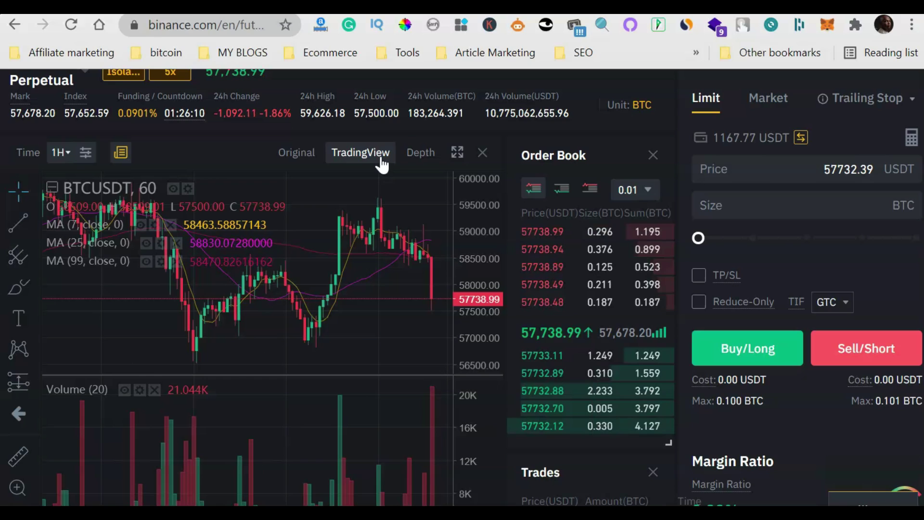
{"action": "left_click", "coordinate": [458, 153]}
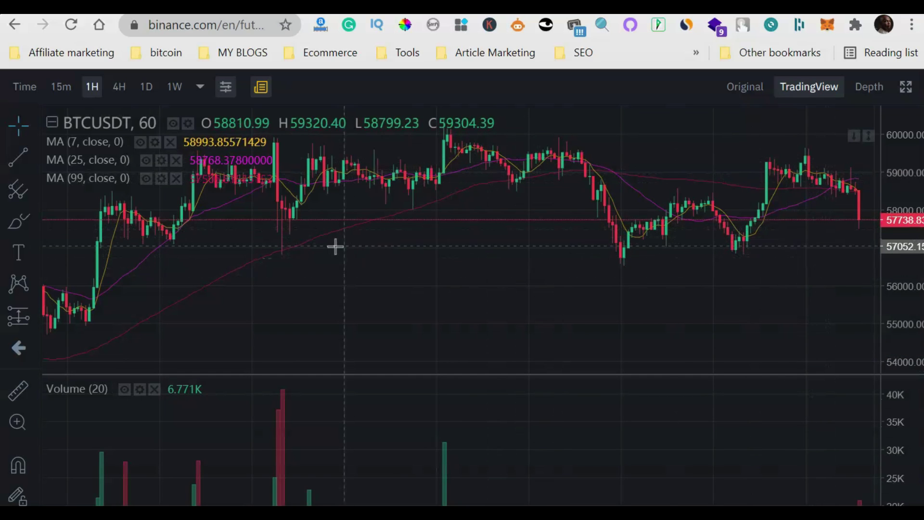
Step: Draw horizontal lines at support 56866.02 and resistance 58331.80 on the BTCUSDT chart
{"action": "left_click", "coordinate": [36, 157]}
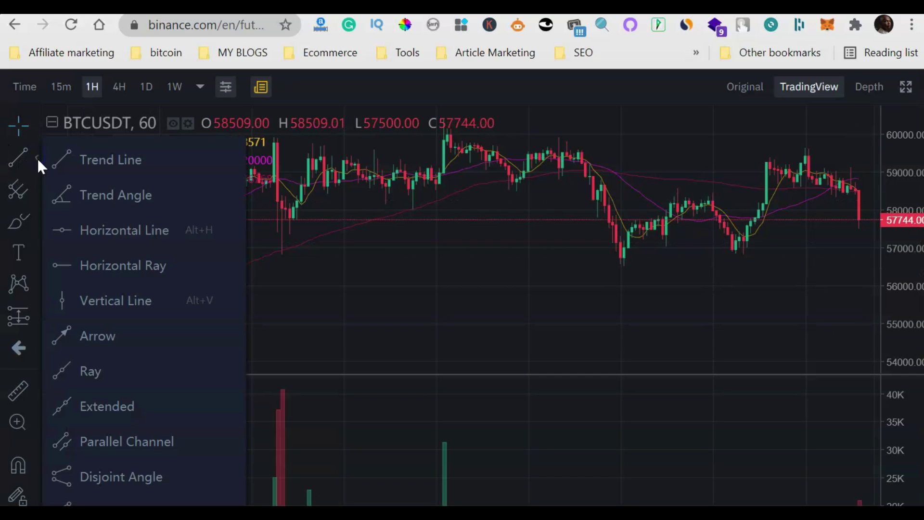
{"action": "left_click", "coordinate": [106, 236]}
{"action": "left_click", "coordinate": [623, 263]}
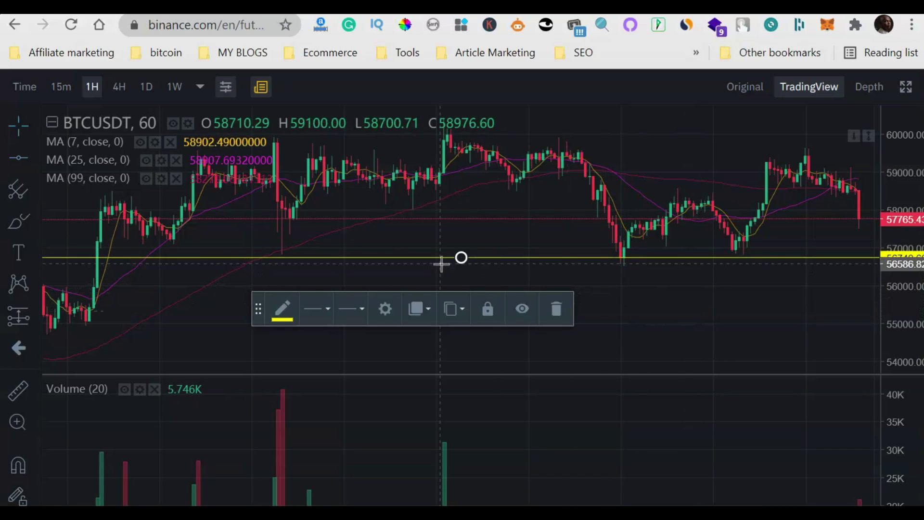
{"action": "left_click_drag", "start_coordinate": [461, 257], "coordinate": [460, 254]}
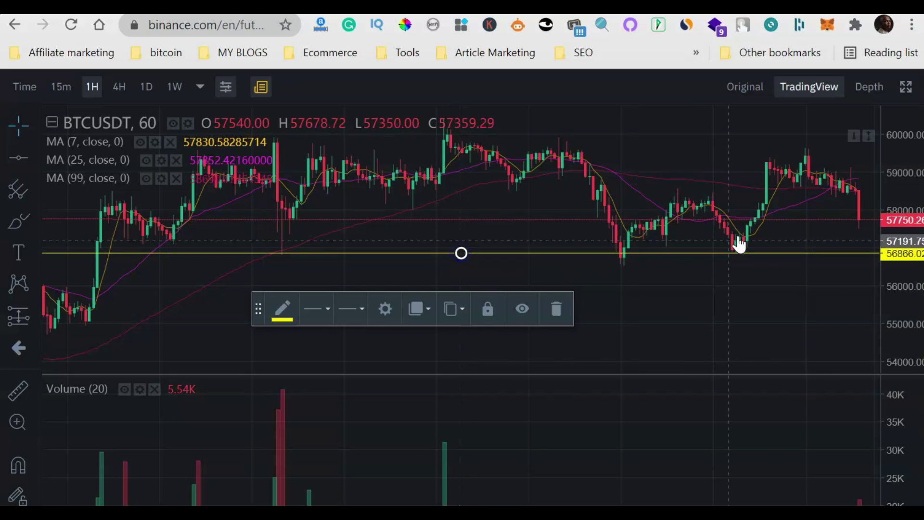
{"action": "left_click", "coordinate": [20, 158]}
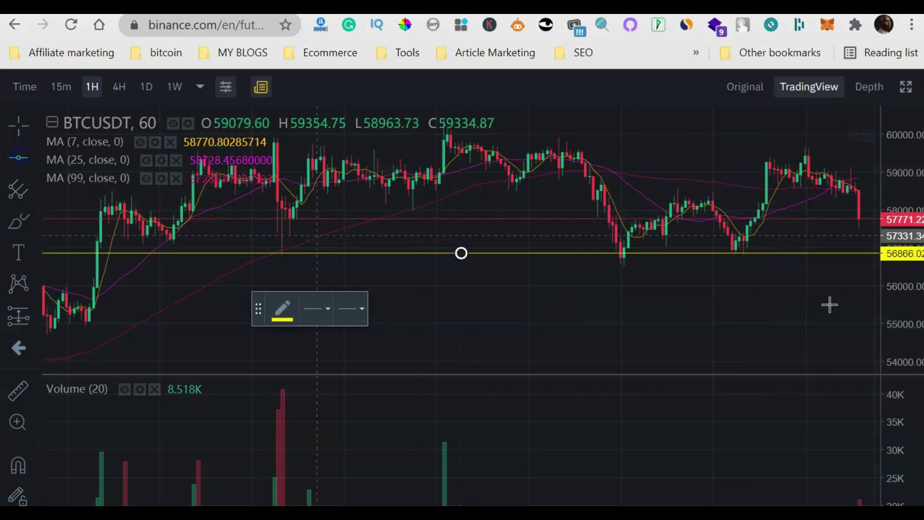
{"action": "left_click", "coordinate": [786, 199]}
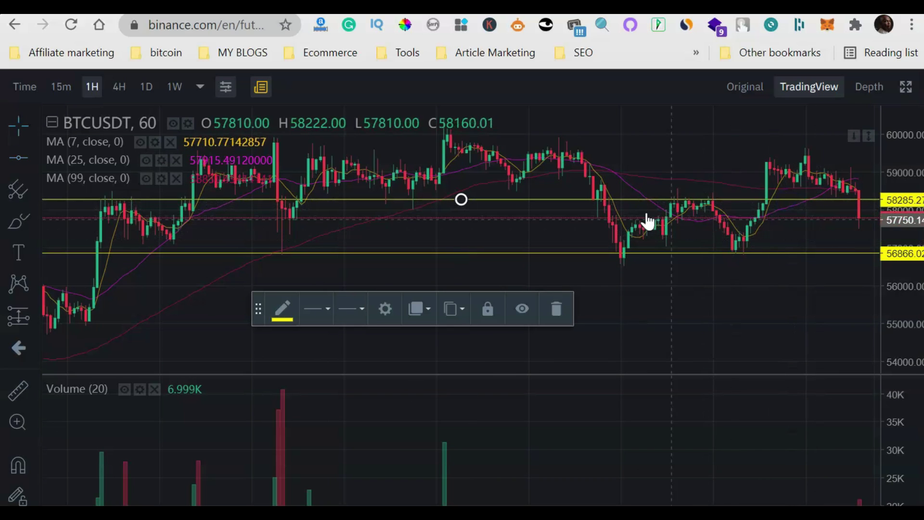
{"action": "left_click_drag", "start_coordinate": [461, 199], "coordinate": [463, 197]}
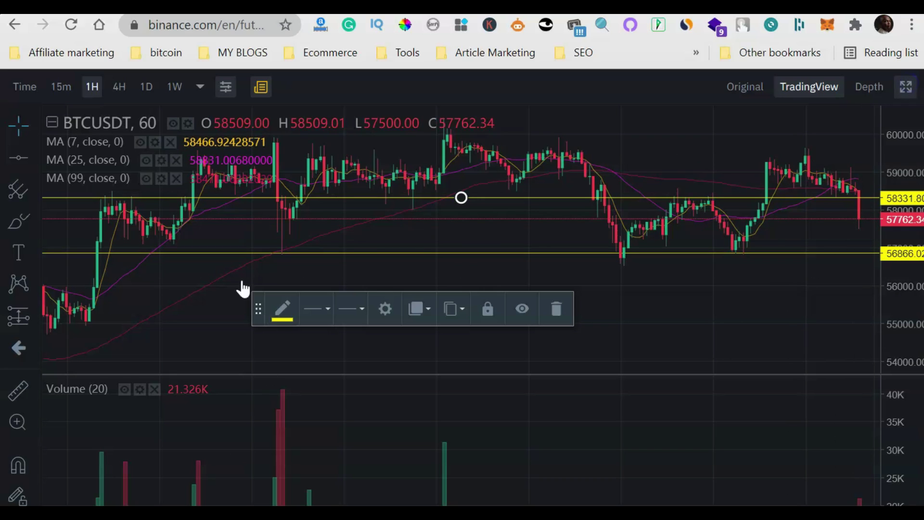
Step: Exit the full-page chart and scroll the trading page down and back to the top
{"action": "key", "text": "Escape"}
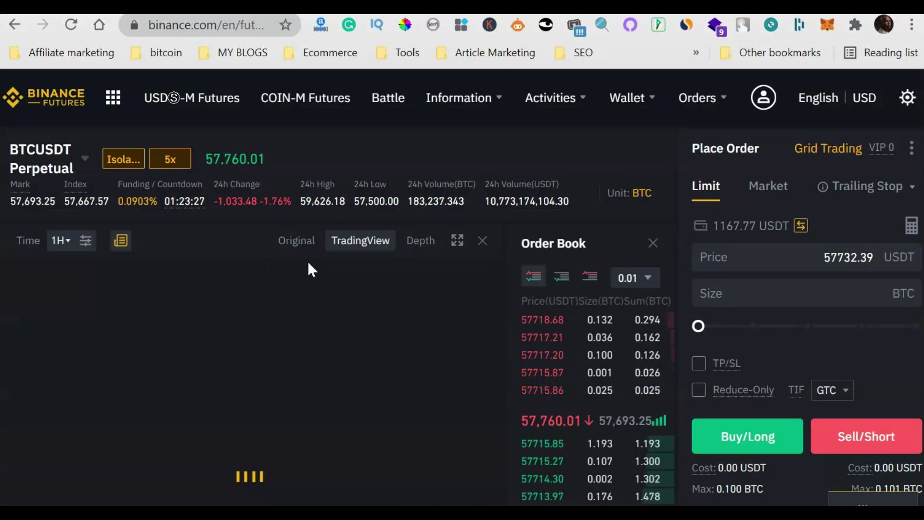
{"action": "scroll", "coordinate": [394, 329], "scroll_direction": "down", "scroll_amount": 2}
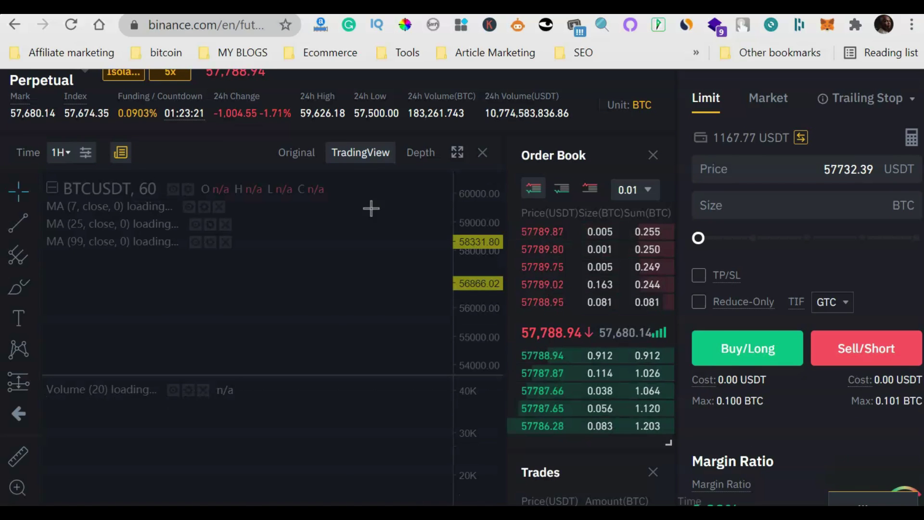
{"action": "scroll", "coordinate": [609, 381], "scroll_direction": "down", "scroll_amount": 4}
{"action": "scroll", "coordinate": [608, 381], "scroll_direction": "down", "scroll_amount": 2}
{"action": "scroll", "coordinate": [538, 409], "scroll_direction": "up", "scroll_amount": 2}
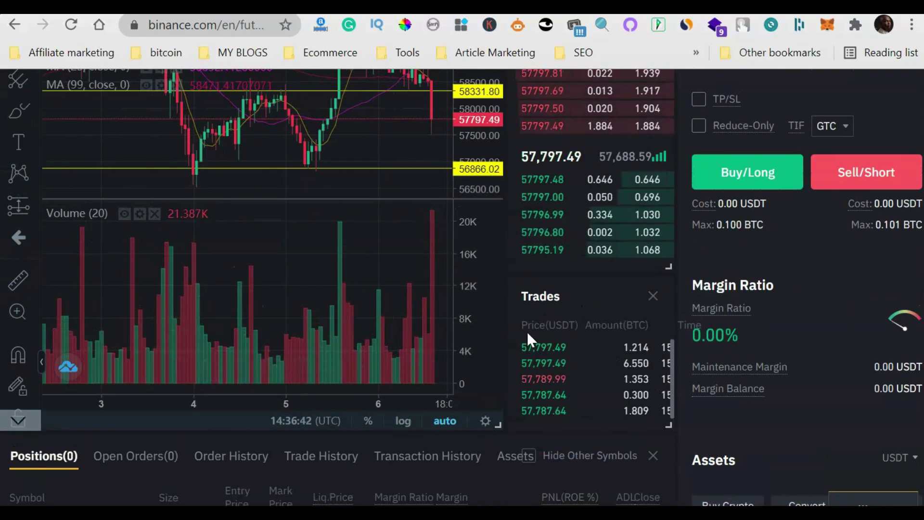
{"action": "scroll", "coordinate": [646, 400], "scroll_direction": "up", "scroll_amount": 6}
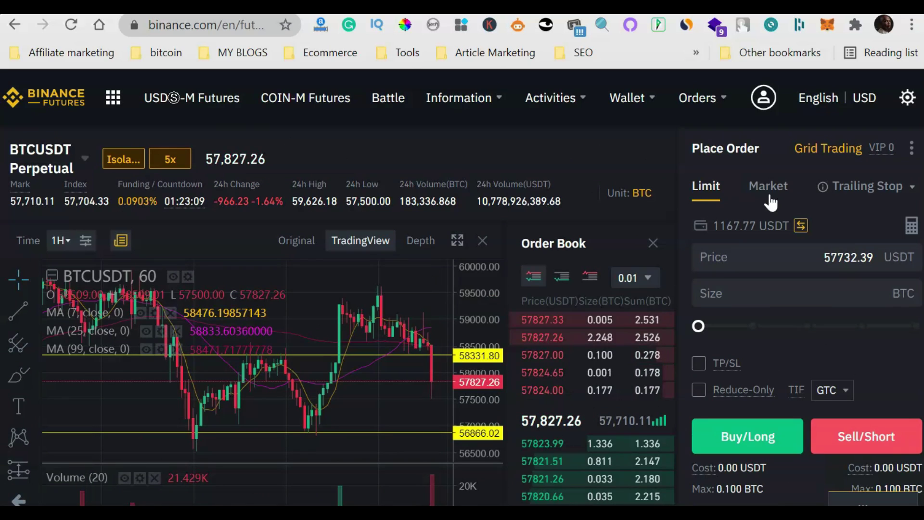
{"action": "left_click", "coordinate": [911, 189]}
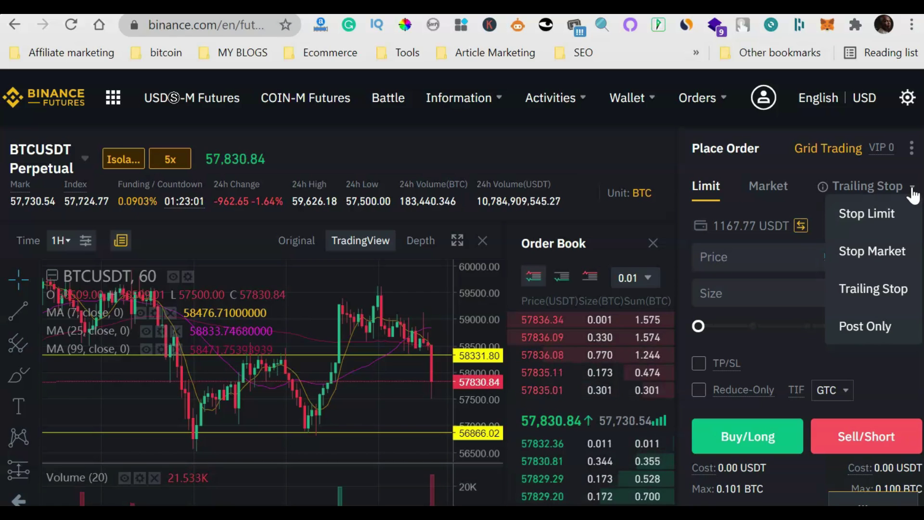
{"action": "left_click", "coordinate": [875, 188]}
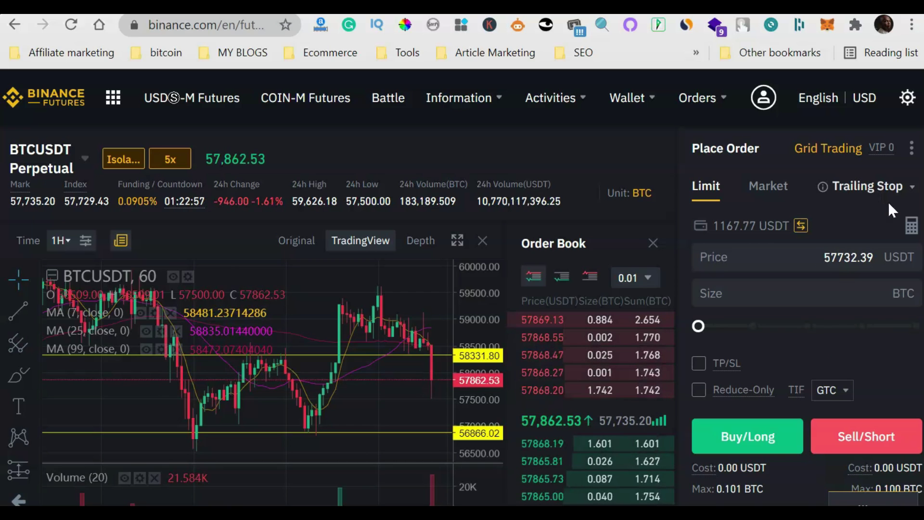
{"action": "scroll", "coordinate": [894, 209], "scroll_direction": "down", "scroll_amount": 2}
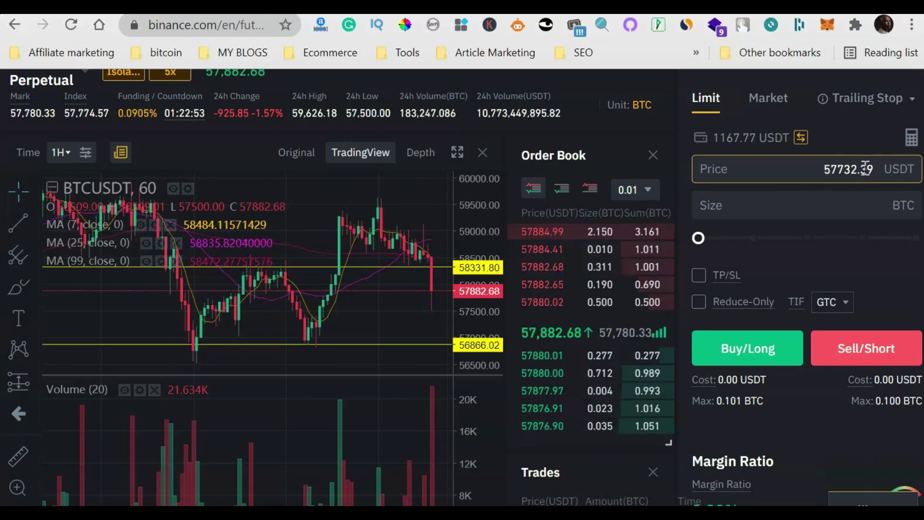
{"action": "left_click", "coordinate": [831, 206]}
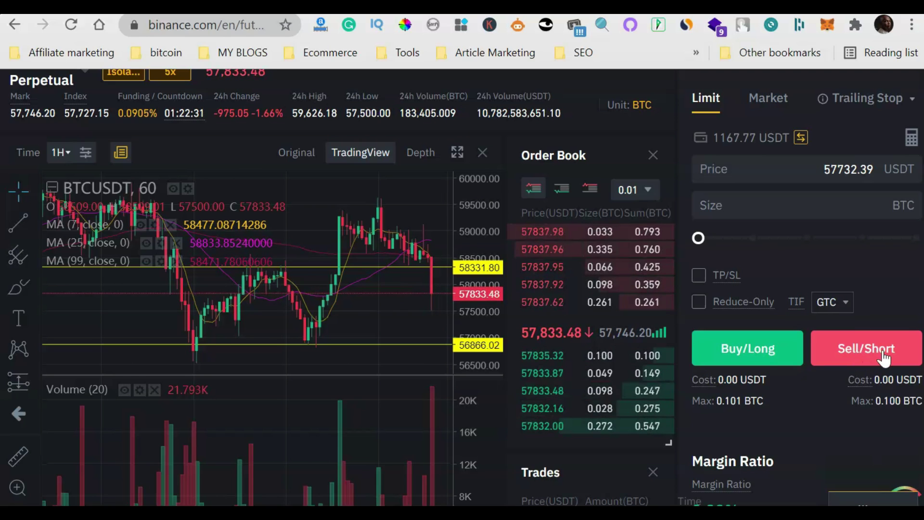
{"action": "scroll", "coordinate": [820, 323], "scroll_direction": "down", "scroll_amount": 5}
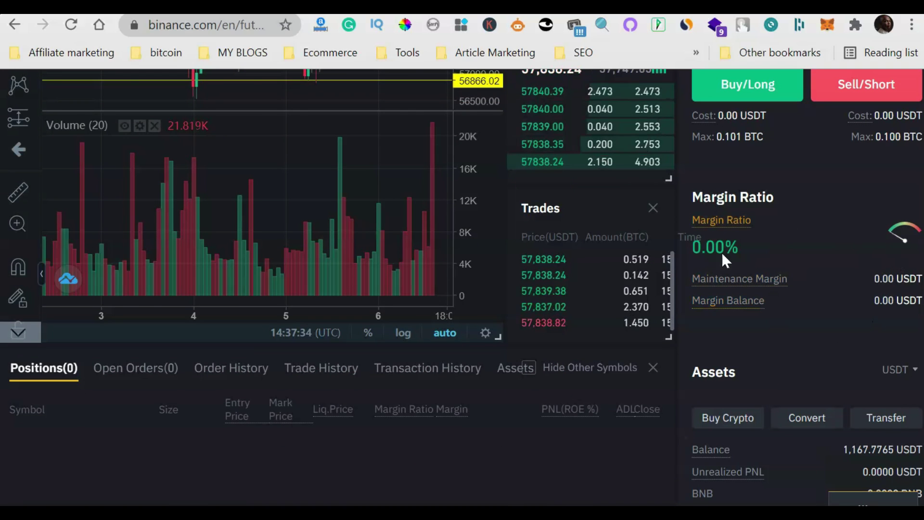
{"action": "scroll", "coordinate": [804, 250], "scroll_direction": "down", "scroll_amount": 3}
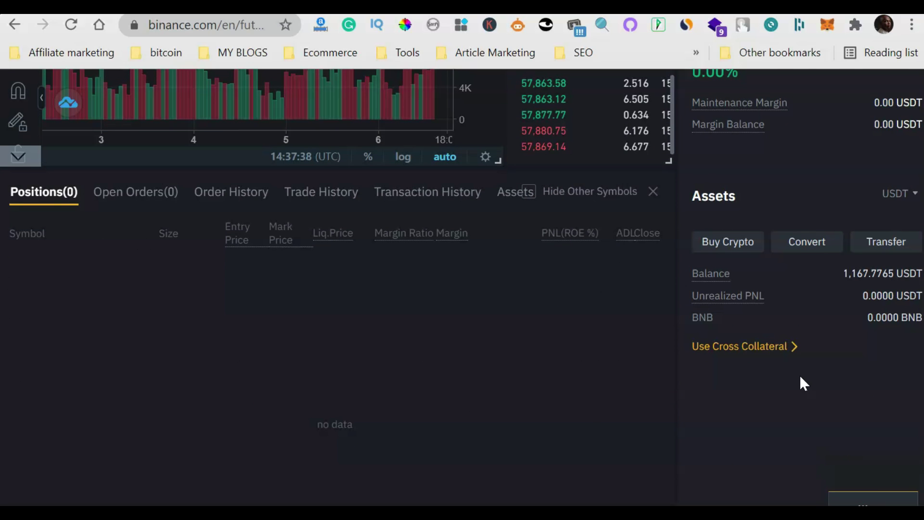
{"action": "scroll", "coordinate": [801, 378], "scroll_direction": "up", "scroll_amount": 6}
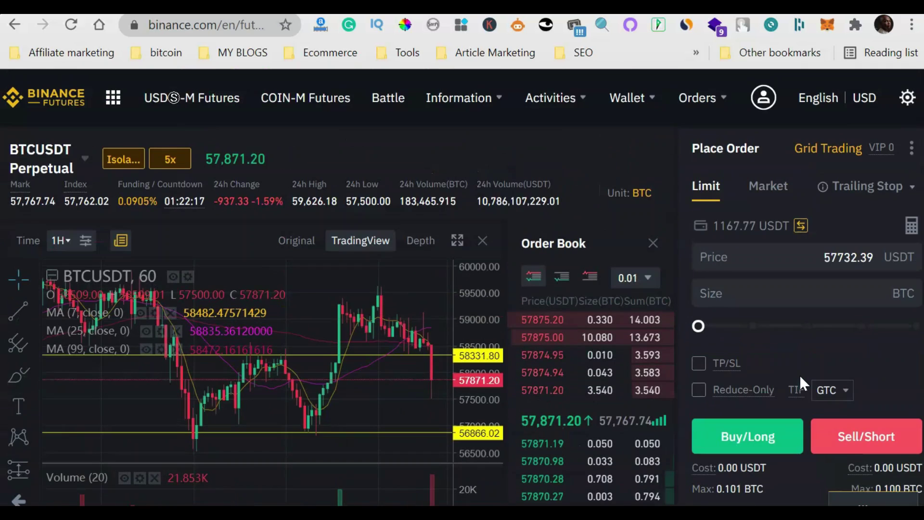